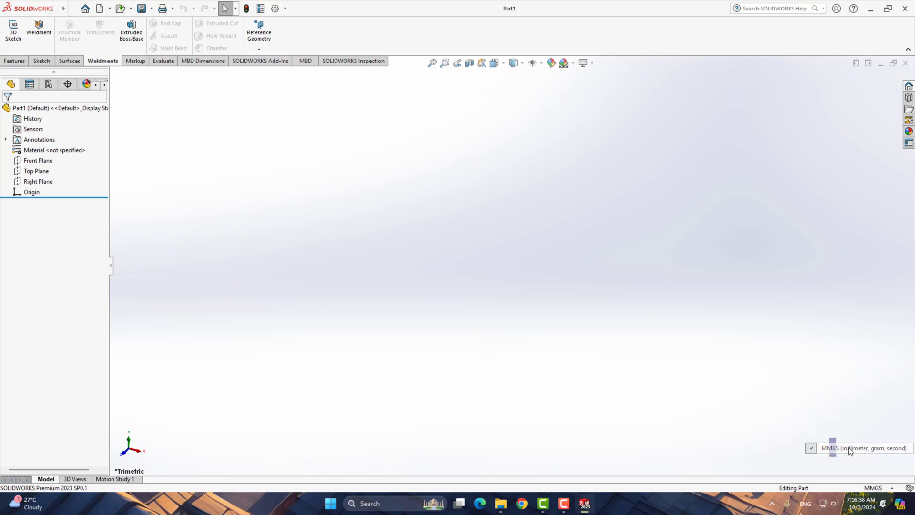
# Start a sketch on the Top Plane and draw a circle about 47 mm in diameter centred on the origin.
pyautogui.click(36, 171)
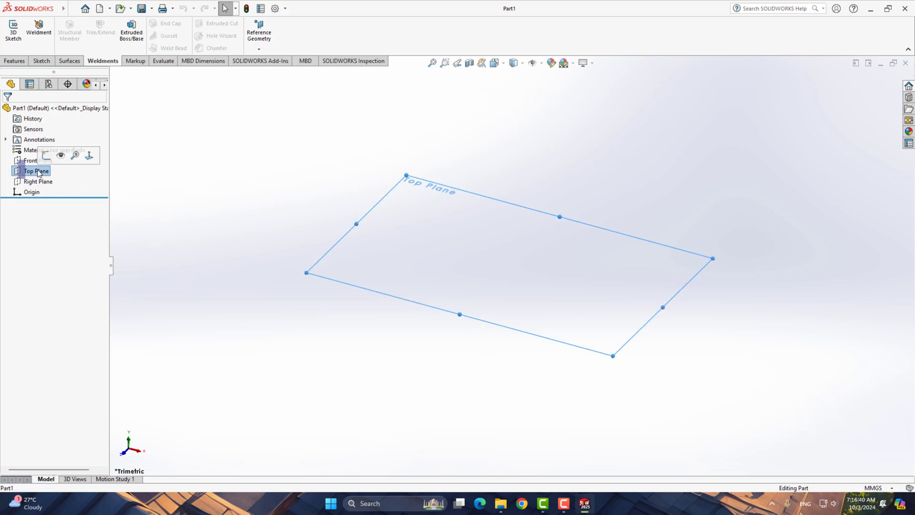
pyautogui.click(44, 156)
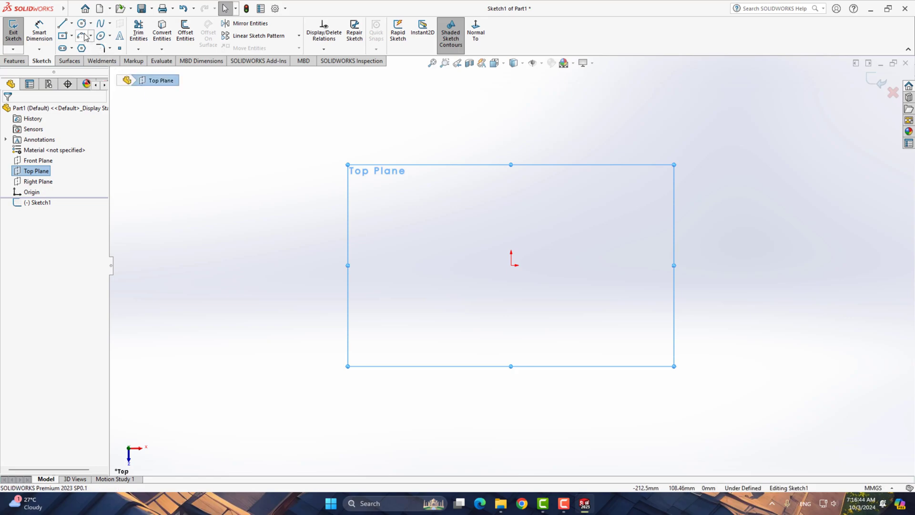
pyautogui.keyDown('ctrl'); pyautogui.moveTo(551, 296); pyautogui.dragTo(284, 295, button='middle'); pyautogui.keyUp('ctrl')
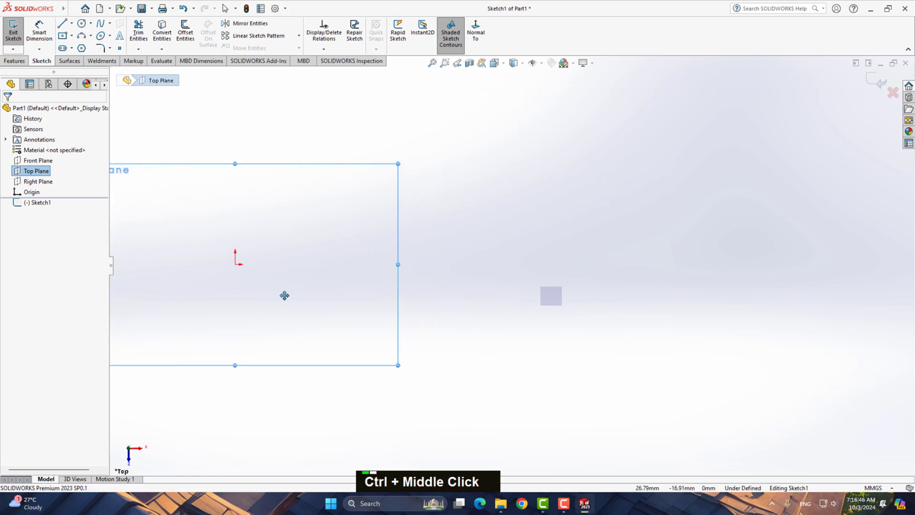
pyautogui.click(82, 23)
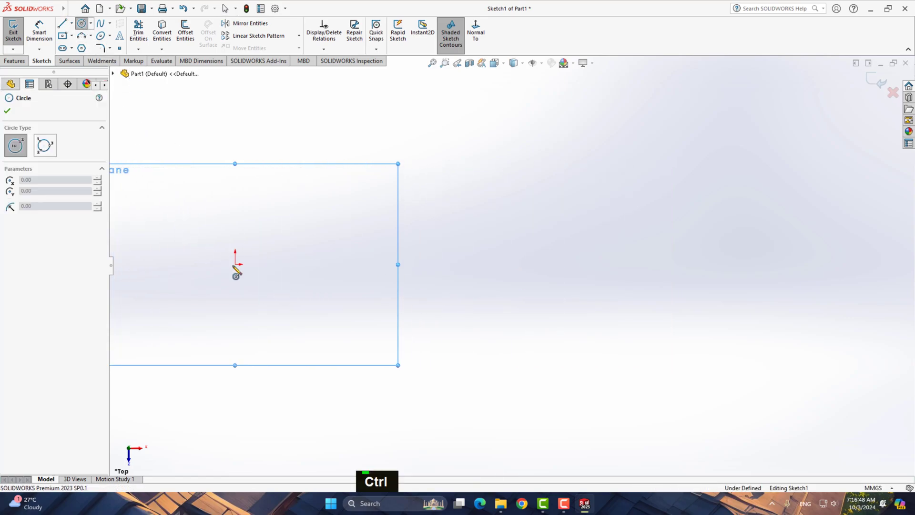
pyautogui.click(235, 264)
pyautogui.click(269, 296)
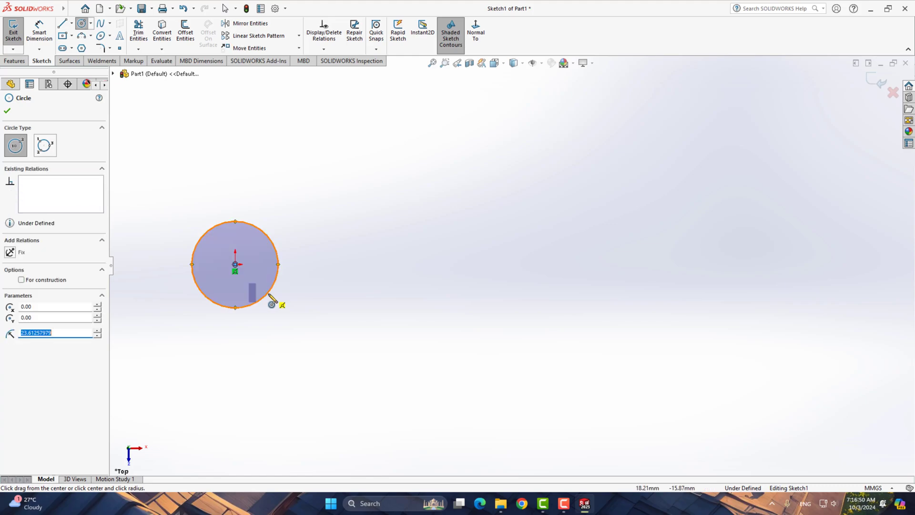
# Dimension the circle's diameter at 21.3 mm.
pyautogui.moveTo(318, 255); pyautogui.dragTo(323, 205, button='right')
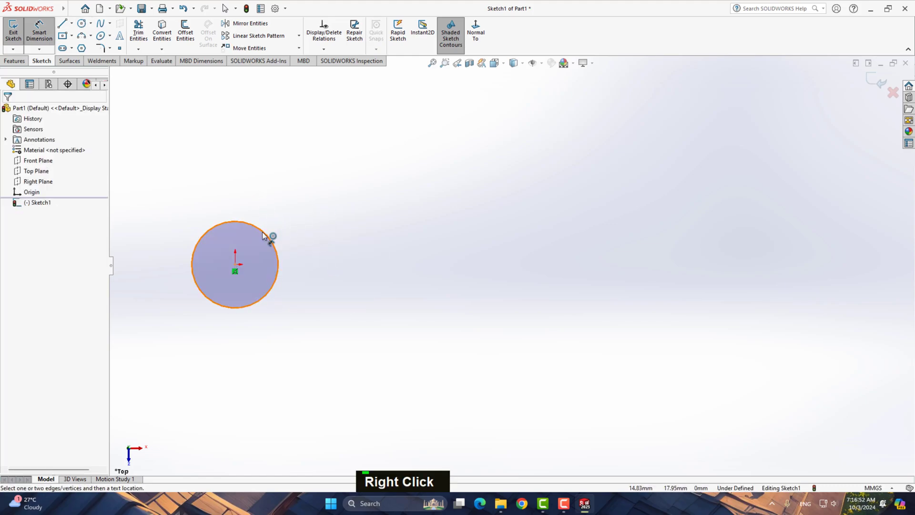
pyautogui.click(263, 235)
pyautogui.click(305, 202)
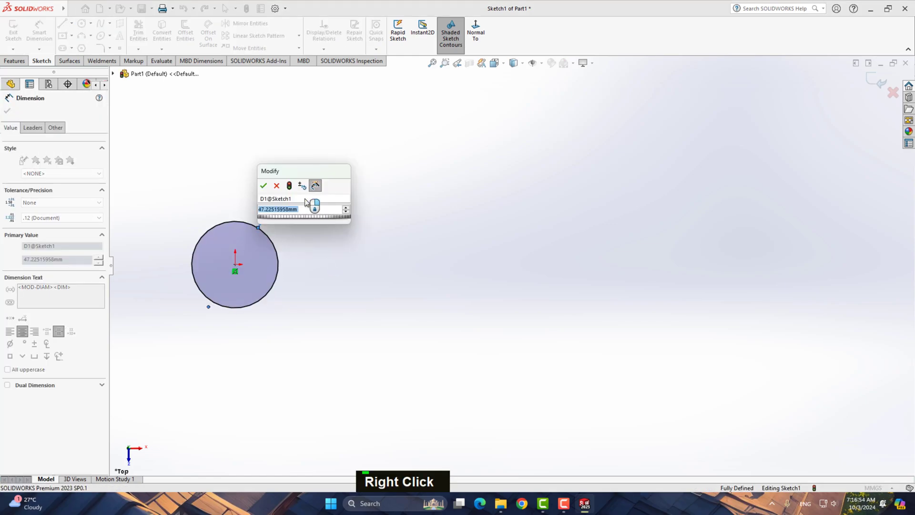
pyautogui.write('21.3')
pyautogui.press('Return')
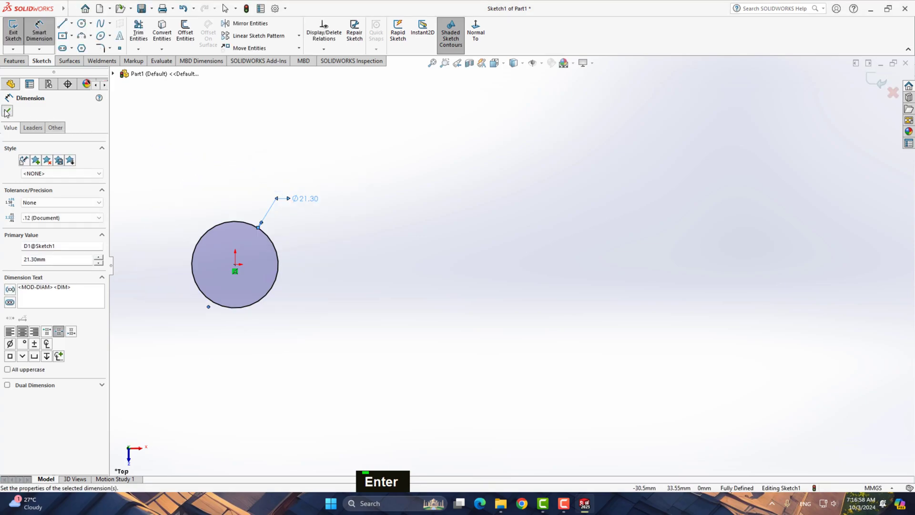
pyautogui.press('Return')
# Offset the circle inward by 1.2 mm to form the tube wall.
pyautogui.click(183, 32)
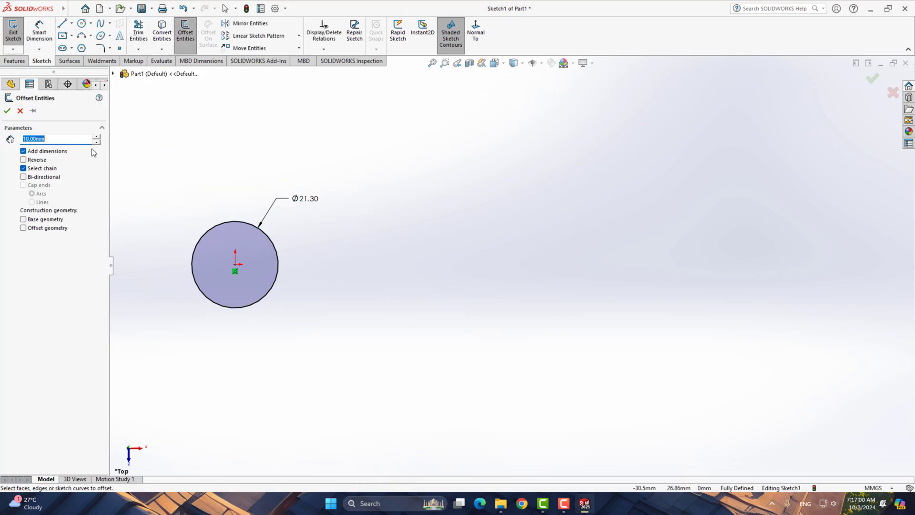
pyautogui.write('1.2')
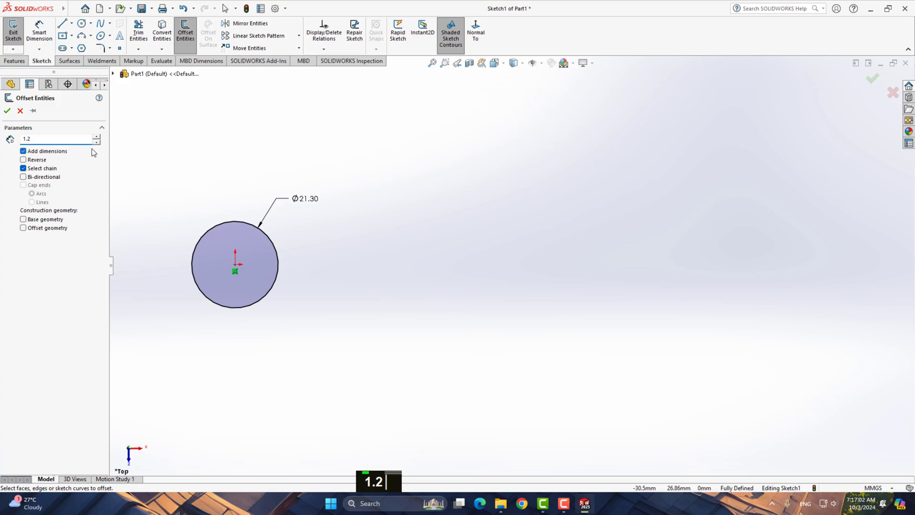
pyautogui.press('Return')
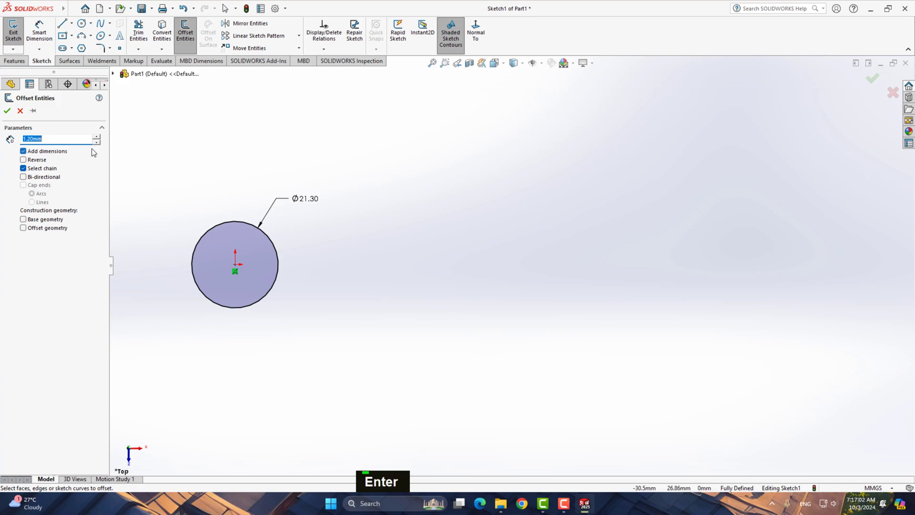
pyautogui.click(248, 227)
pyautogui.click(22, 160)
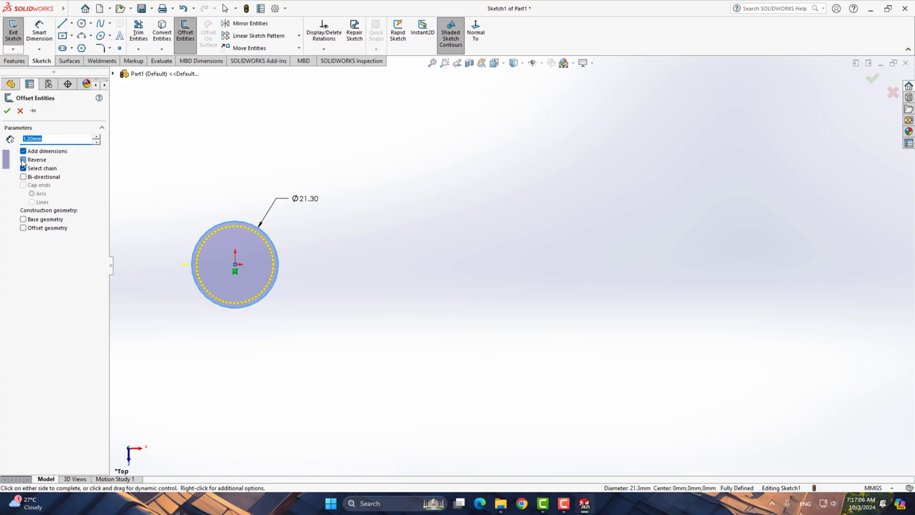
pyautogui.click(7, 111)
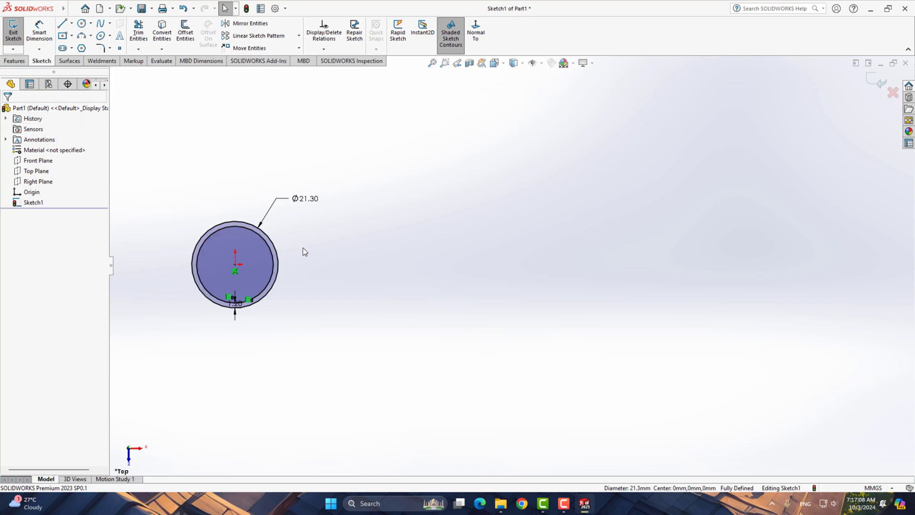
# Reposition the 1.20 wall-thickness dimension clear of the profile, below the circles.
pyautogui.scroll(-2, 302, 247)
pyautogui.moveTo(232, 317); pyautogui.dragTo(261, 371)
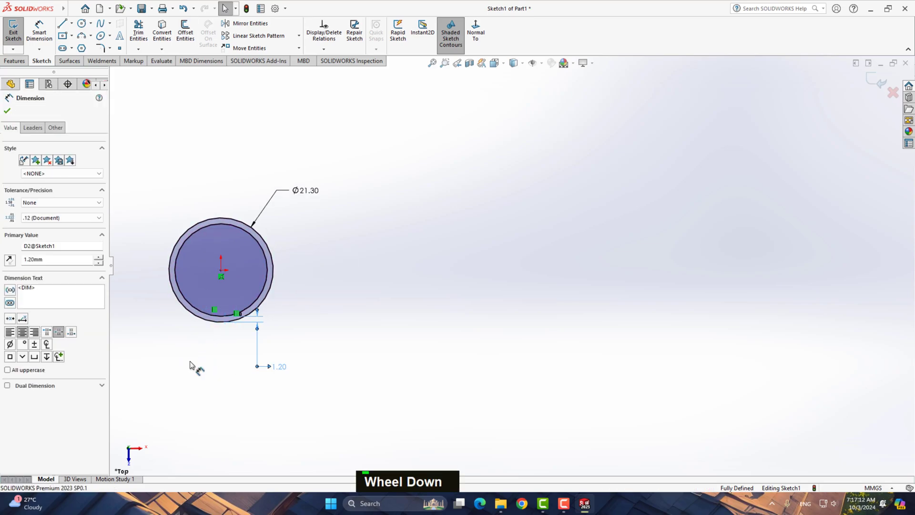
pyautogui.click(190, 365)
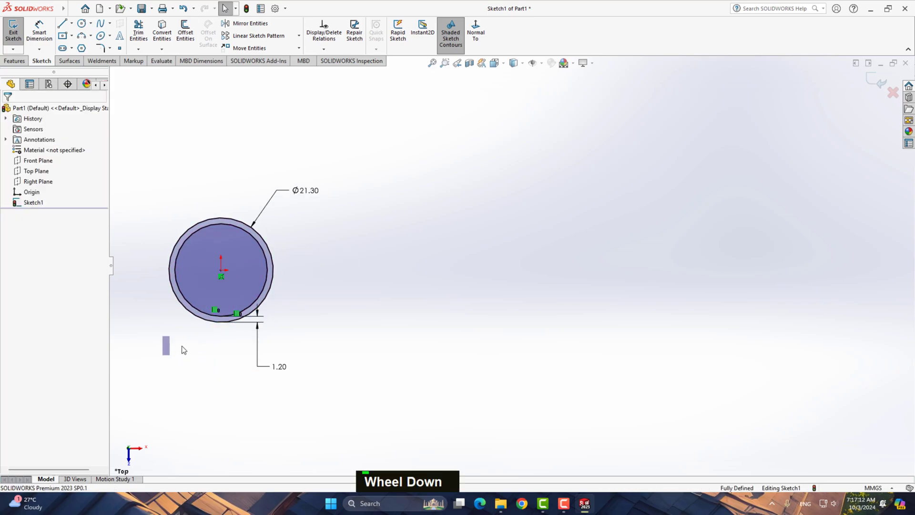
# Place sketch points at the four quadrants of the inner circle.
pyautogui.click(120, 48)
pyautogui.scroll(-2, 146, 246)
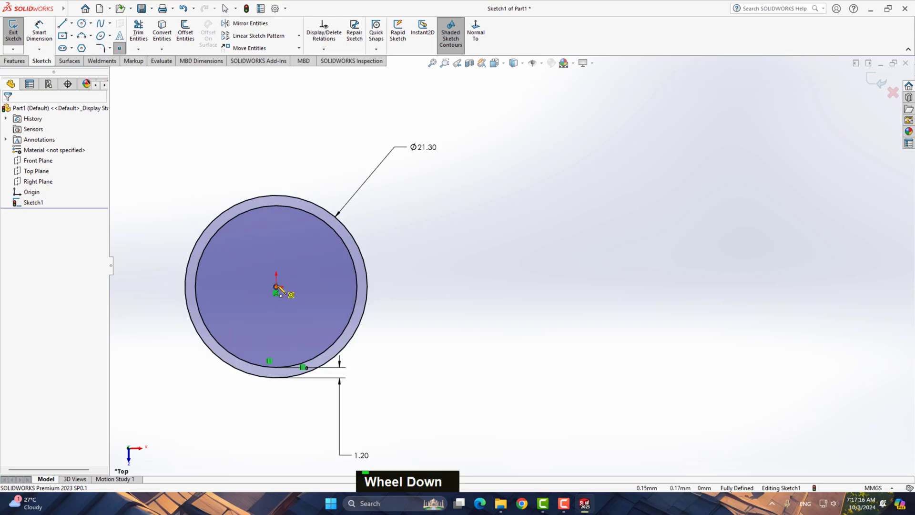
pyautogui.click(357, 287)
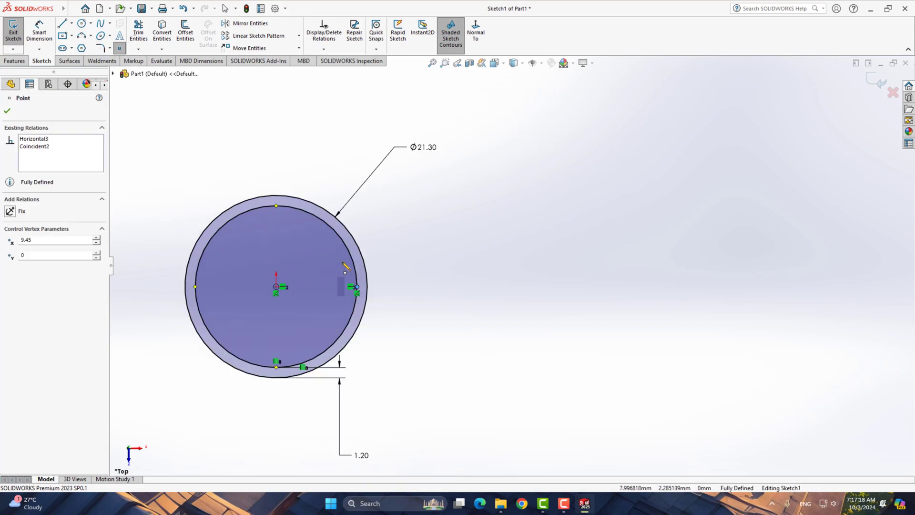
pyautogui.click(277, 205)
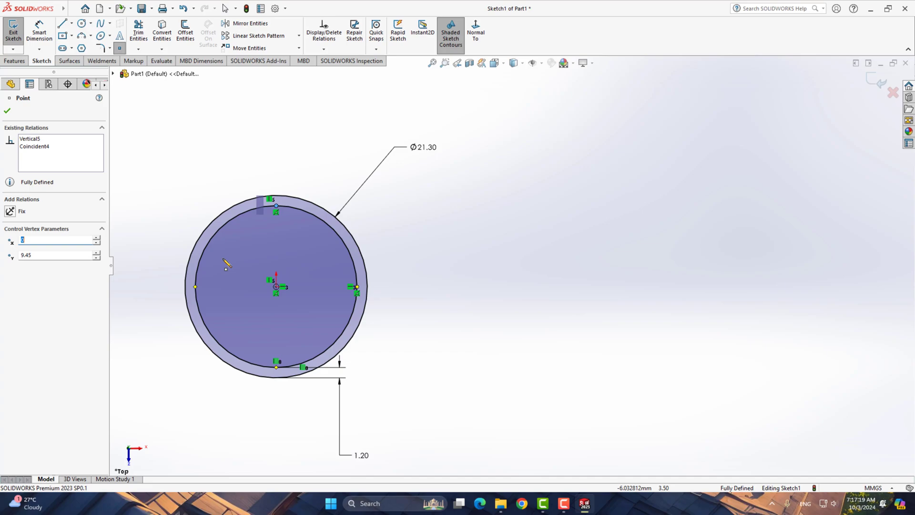
pyautogui.click(195, 286)
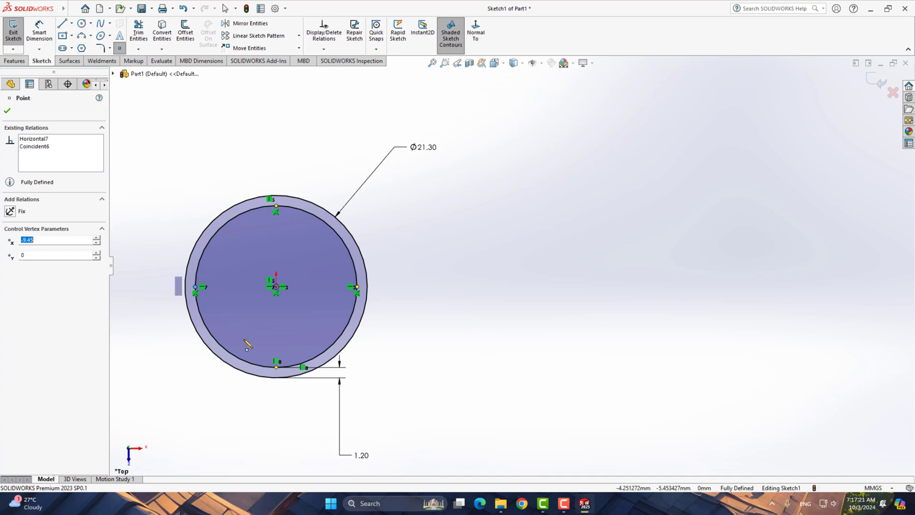
pyautogui.click(276, 377)
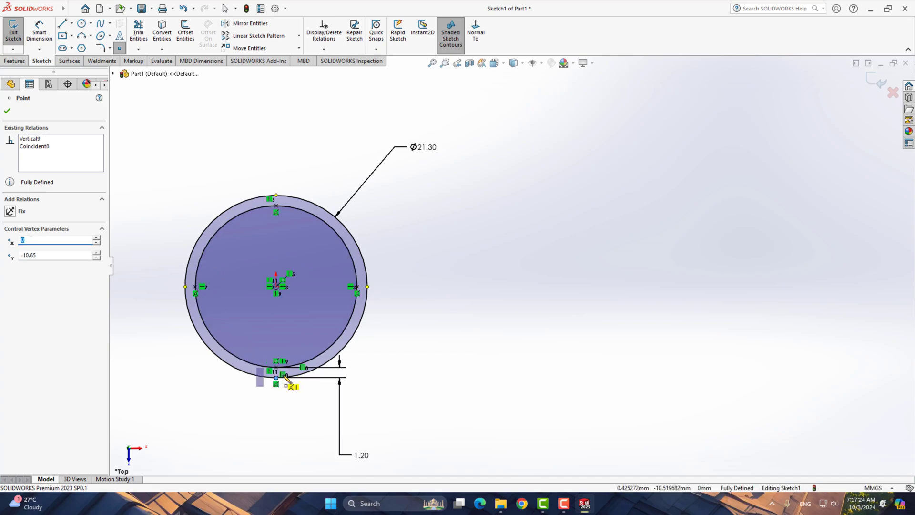
# Place sketch points at the four quadrants of the outer circle and exit the sketch.
pyautogui.click(285, 377)
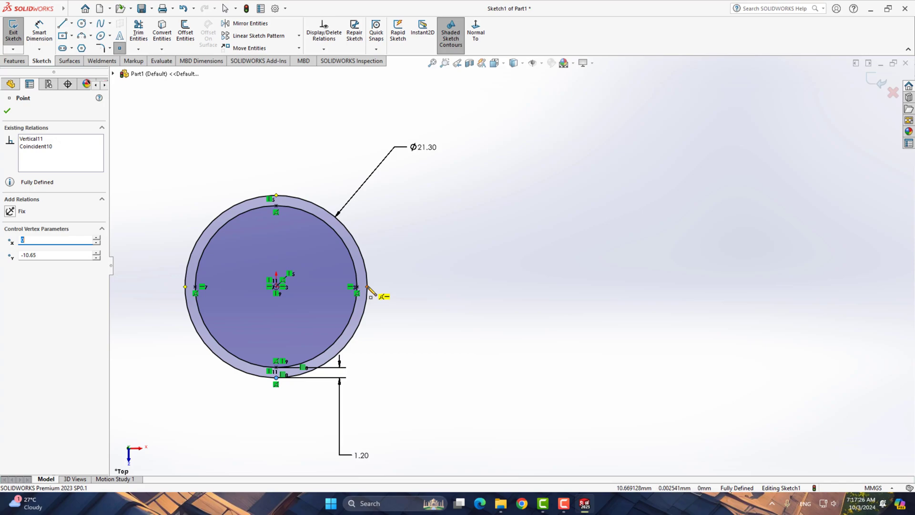
pyautogui.click(368, 287)
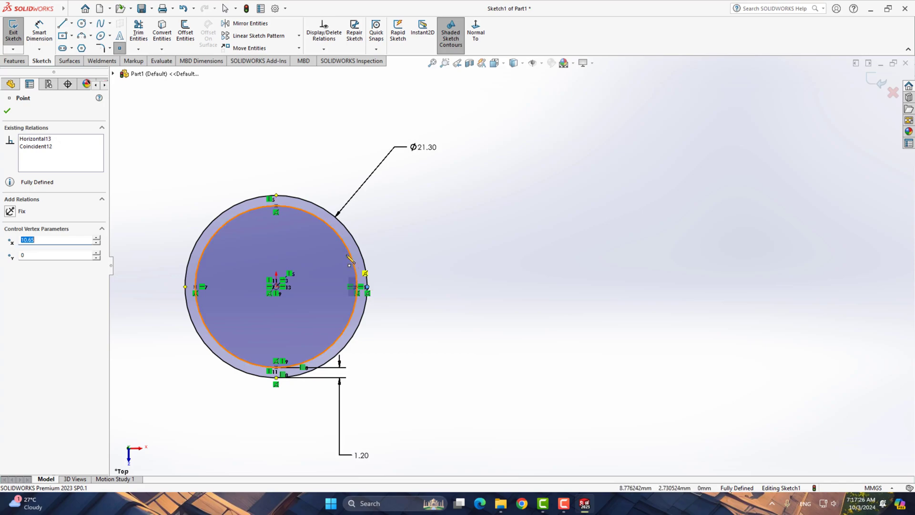
pyautogui.click(277, 195)
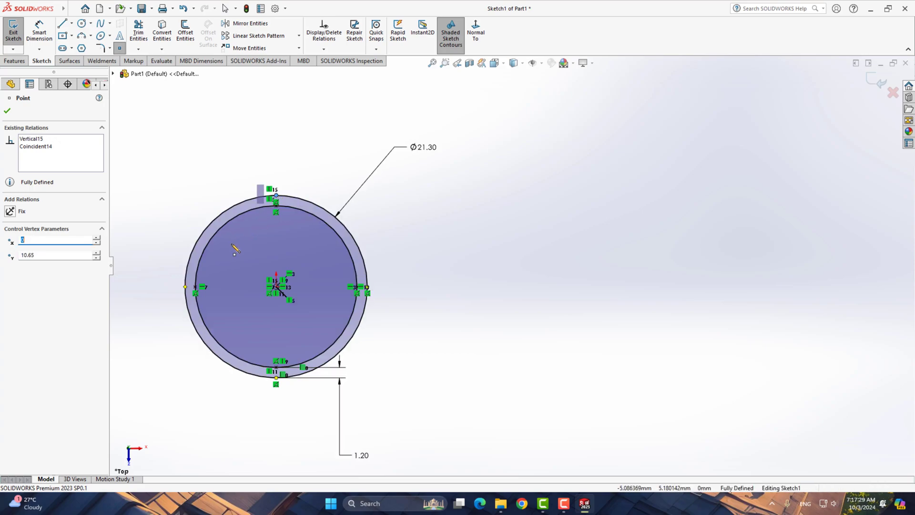
pyautogui.click(185, 287)
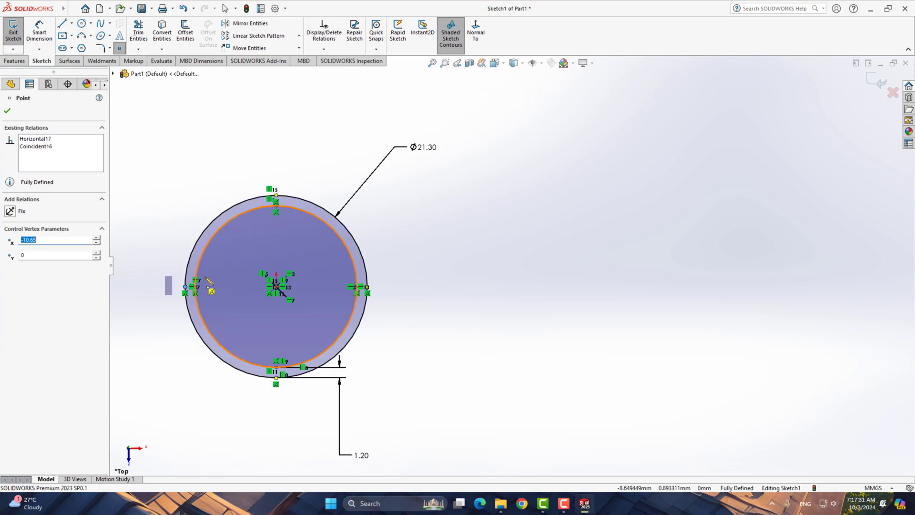
pyautogui.click(7, 112)
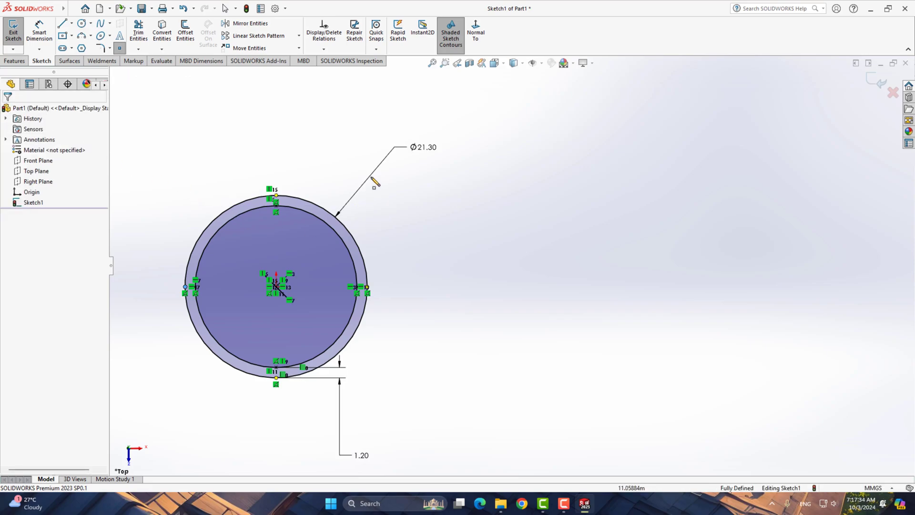
pyautogui.click(877, 83)
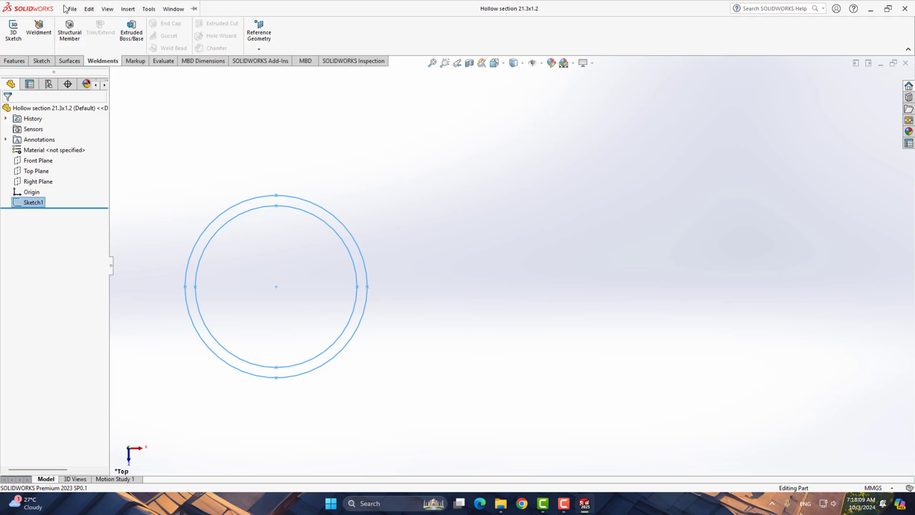
# Save the profile sketch as a library feature part (*.sldlfp) named Hollow section 21.3x1.2.
pyautogui.click(72, 9)
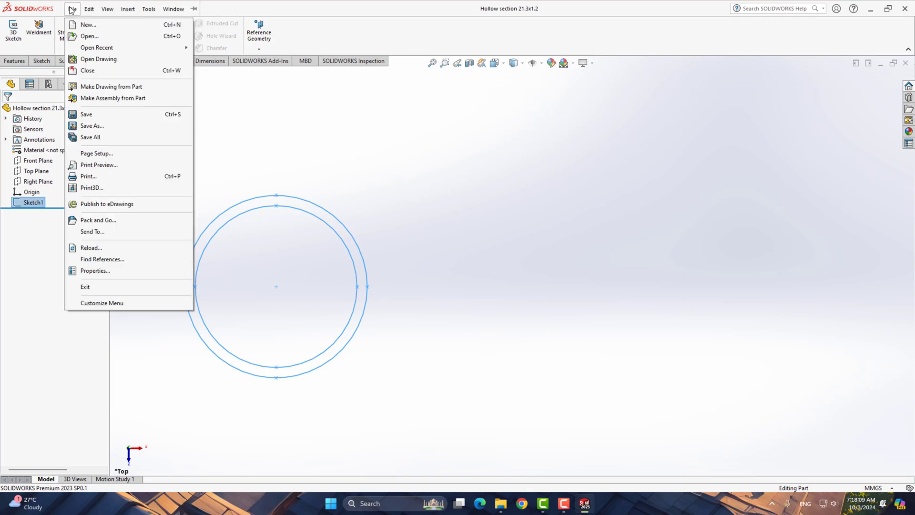
pyautogui.click(92, 126)
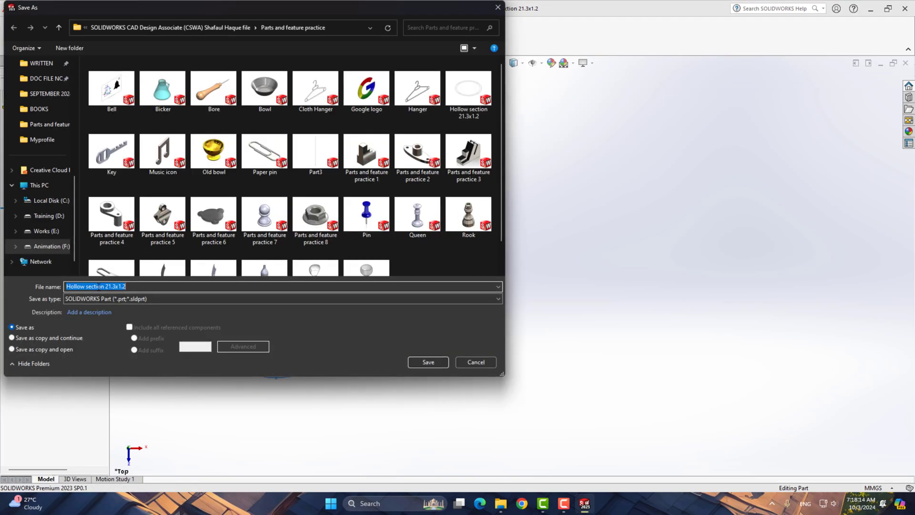
pyautogui.click(149, 296)
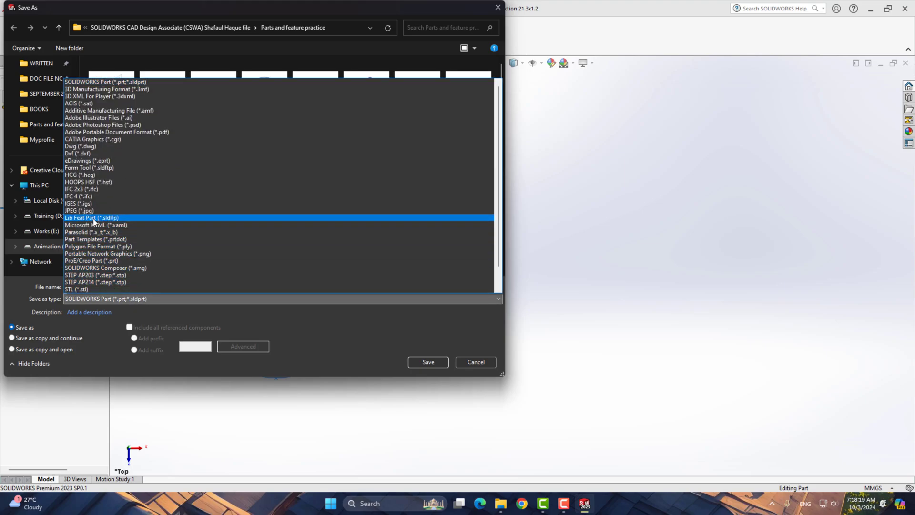
pyautogui.click(94, 218)
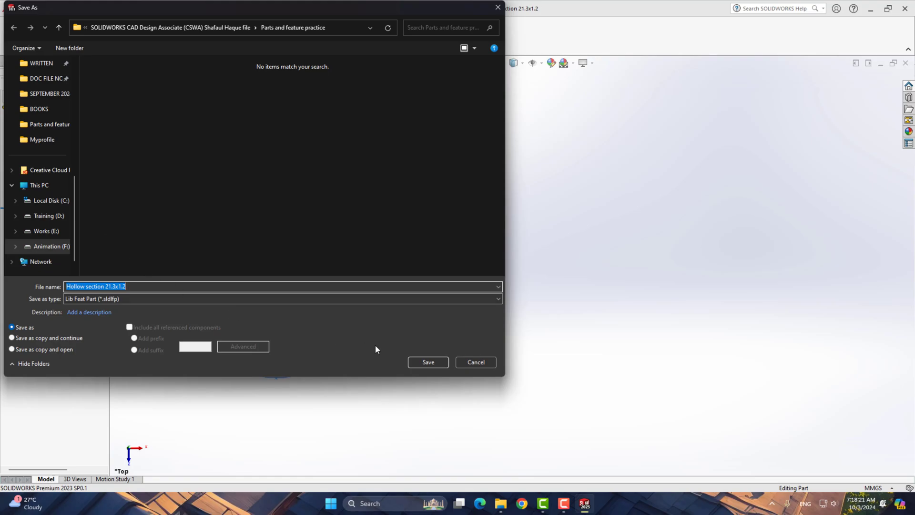
pyautogui.click(429, 362)
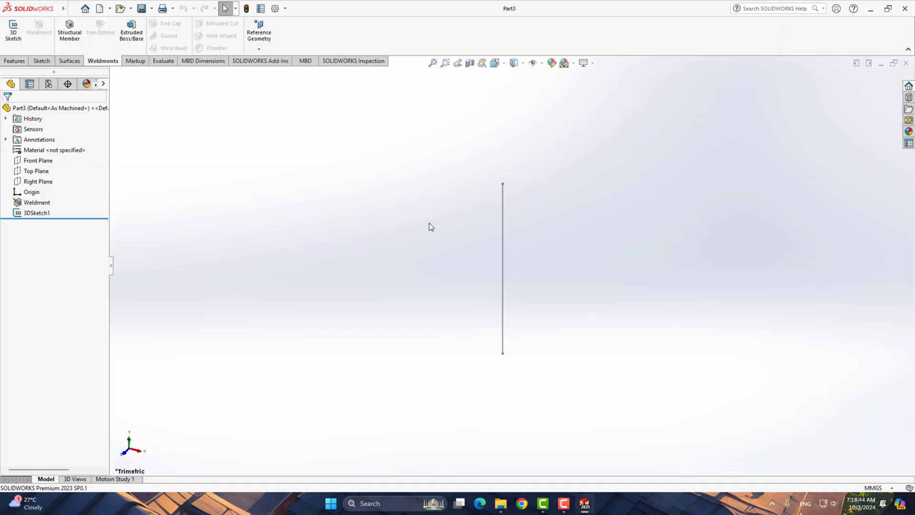
pyautogui.moveTo(430, 223)
pyautogui.mouseDown(button='middle')
pyautogui.moveTo(419, 262)
pyautogui.moveTo(435, 257)
pyautogui.mouseUp(button='middle')
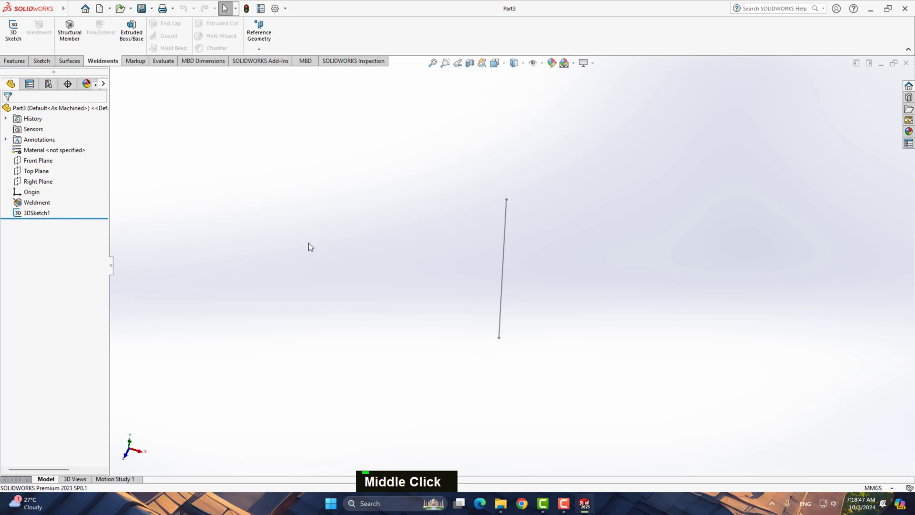
pyautogui.click(69, 29)
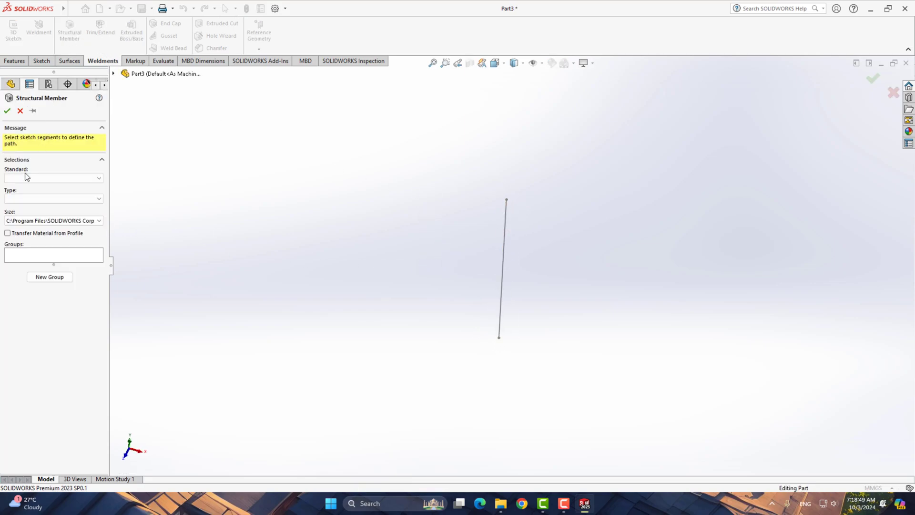
pyautogui.click(26, 178)
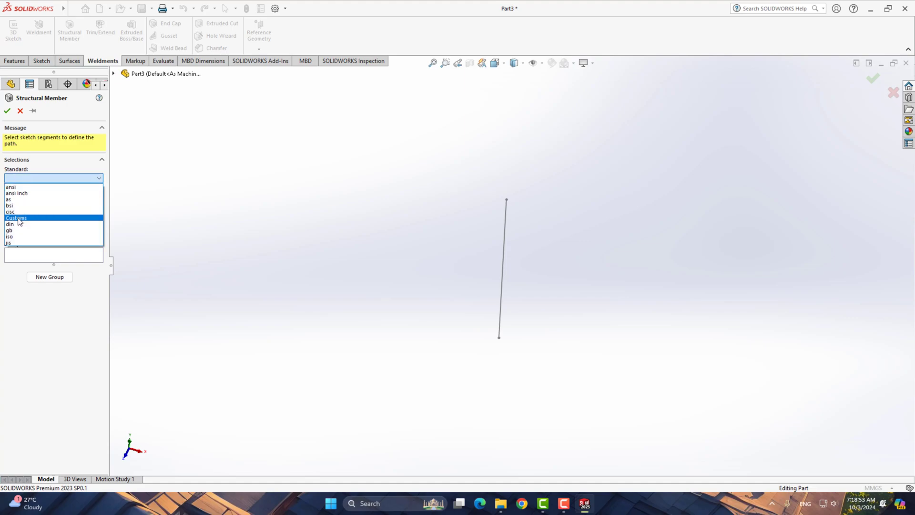
pyautogui.click(19, 218)
pyautogui.click(20, 198)
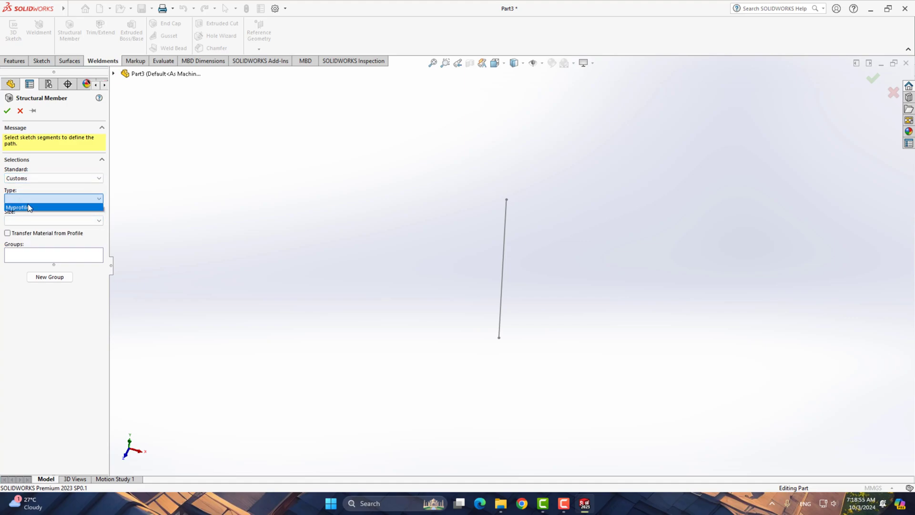
pyautogui.click(73, 207)
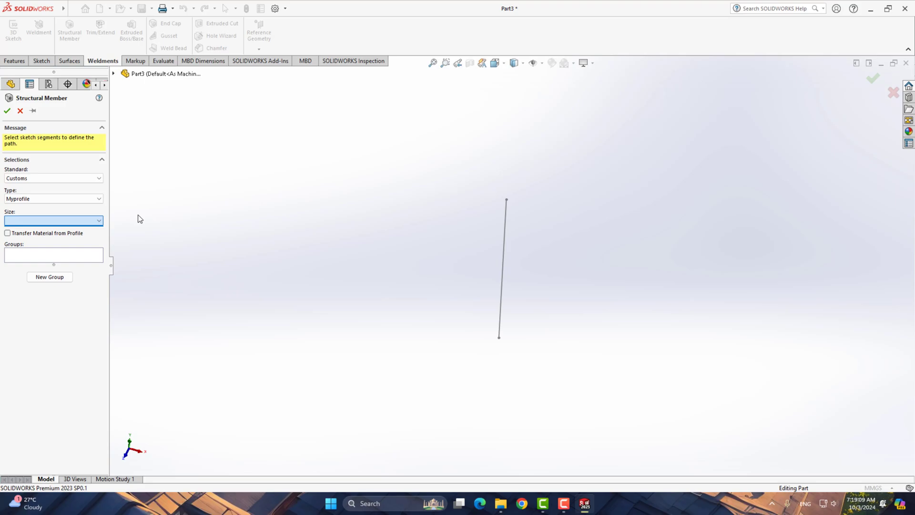
pyautogui.click(20, 111)
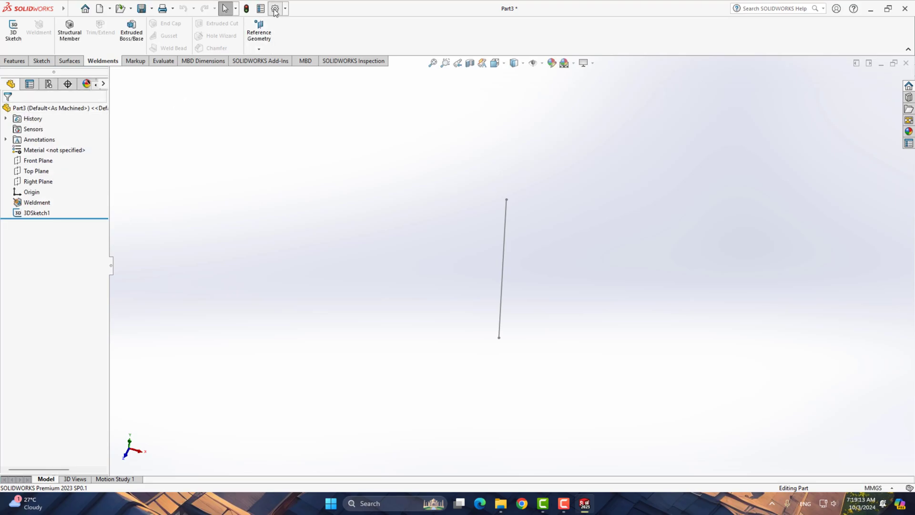
# Display the Weldment Profiles folders in the system file locations and examine the full path of the My Custom profile folder.
pyautogui.click(275, 10)
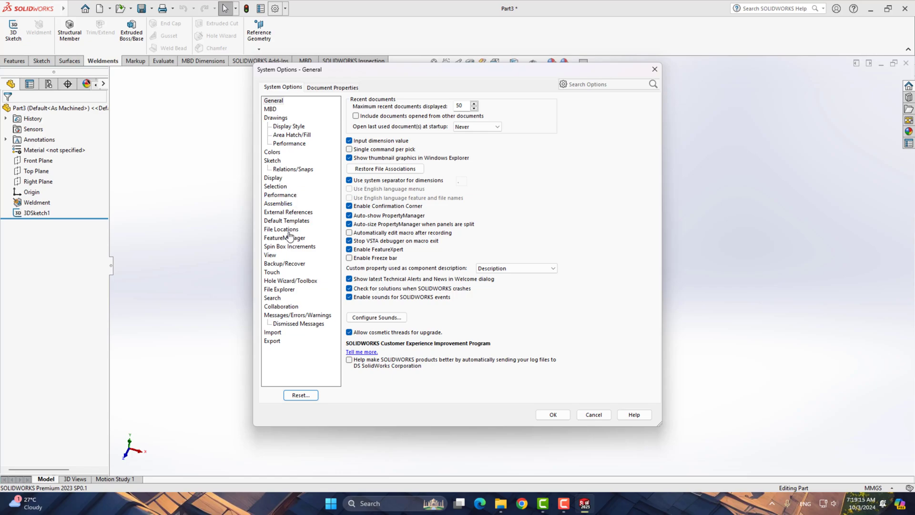
pyautogui.click(280, 229)
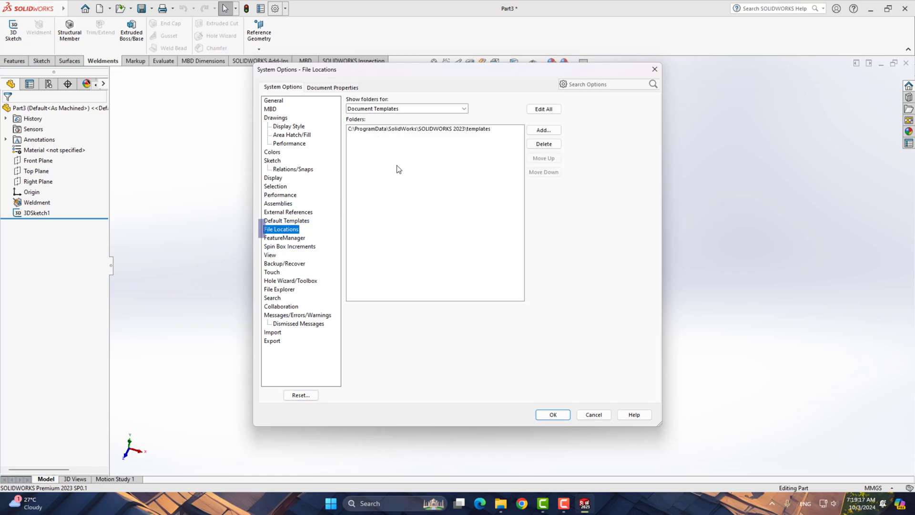
pyautogui.click(429, 110)
pyautogui.moveTo(466, 142); pyautogui.dragTo(464, 232)
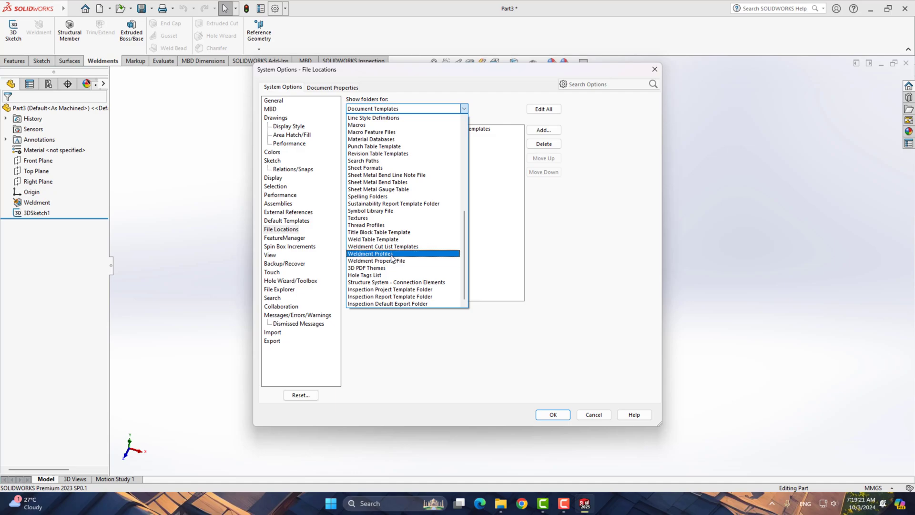
pyautogui.click(375, 253)
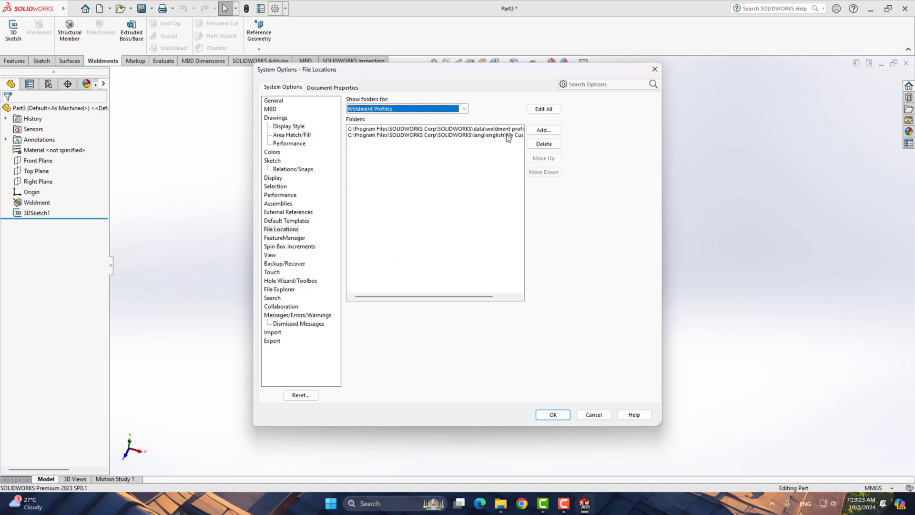
pyautogui.click(494, 136)
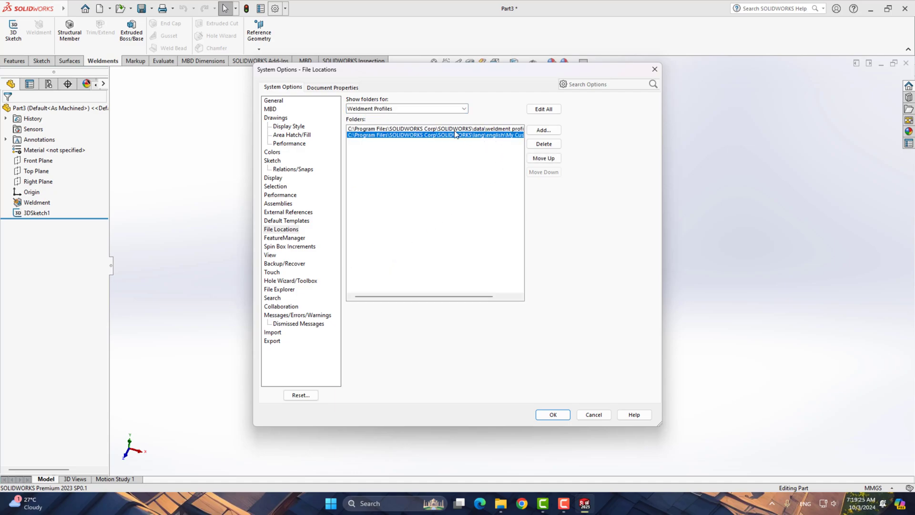
pyautogui.moveTo(446, 299); pyautogui.dragTo(487, 300)
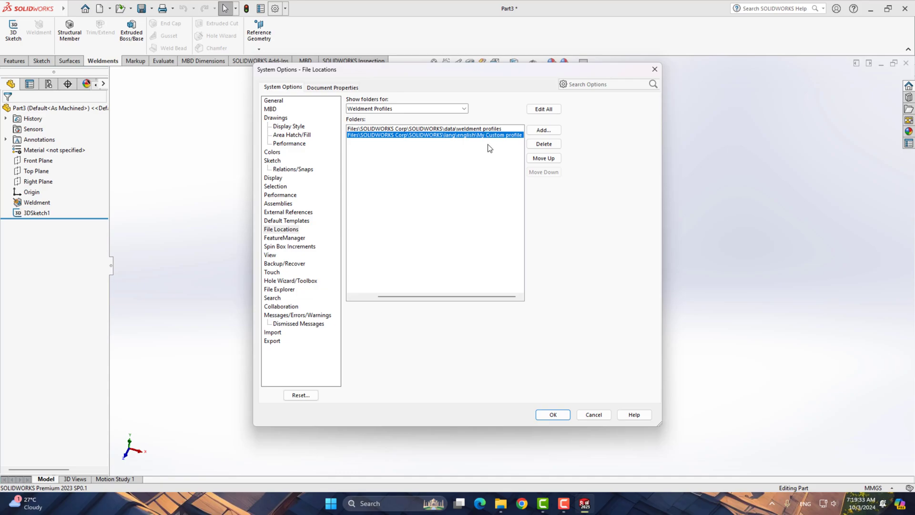
# Browse for the My Custom profile folder as a weldment profiles location and accept the system options.
pyautogui.click(544, 129)
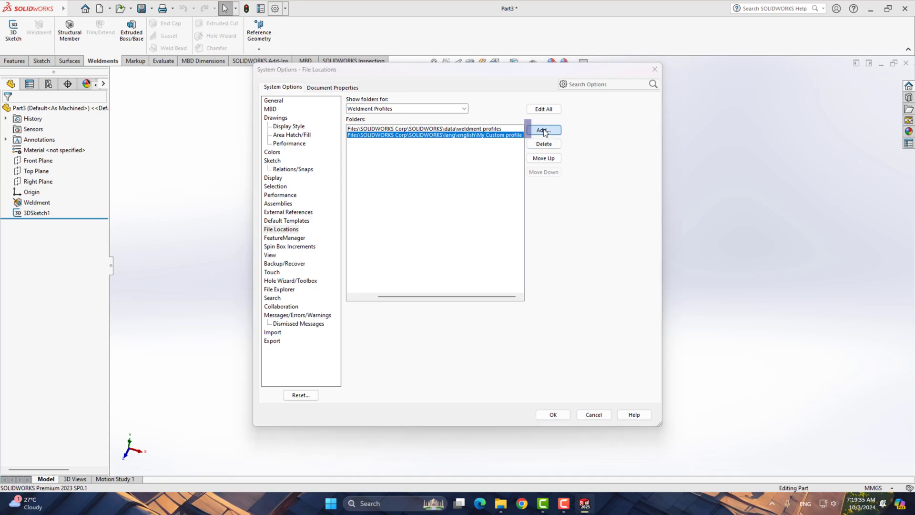
pyautogui.click(433, 186)
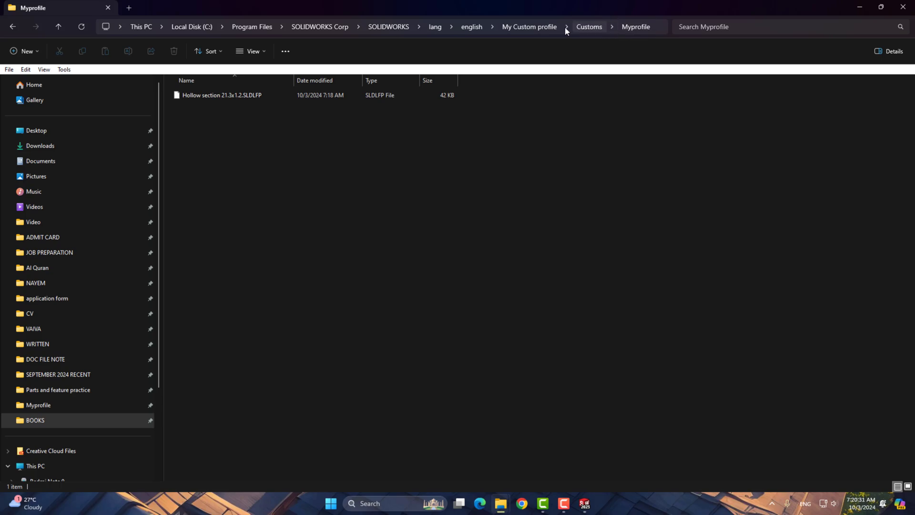
pyautogui.click(534, 27)
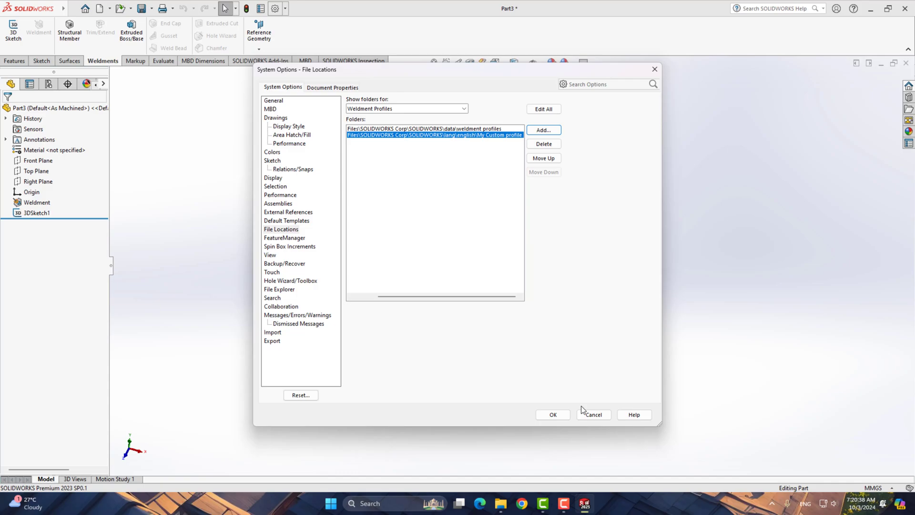
pyautogui.click(553, 414)
# Start a structural member using the Customs standard, Myprofile type and Hollow section 21.3x1.2 size.
pyautogui.click(76, 25)
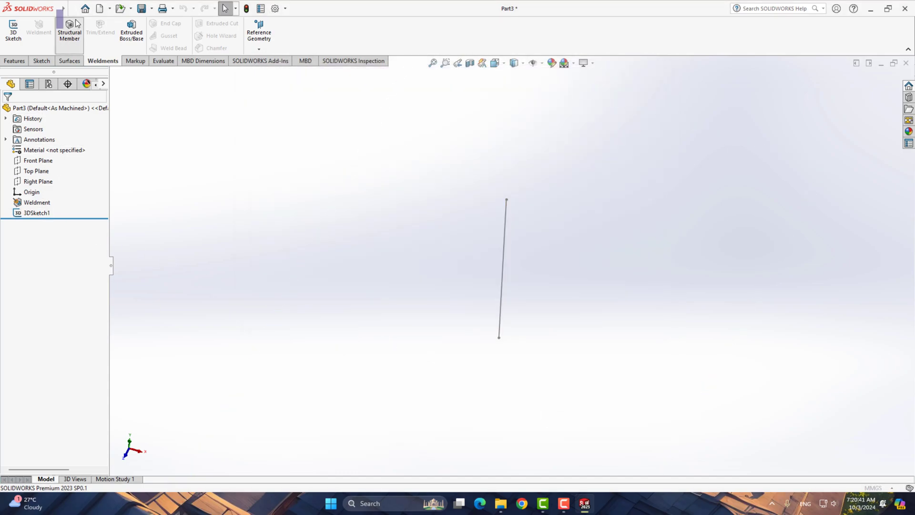
pyautogui.click(64, 179)
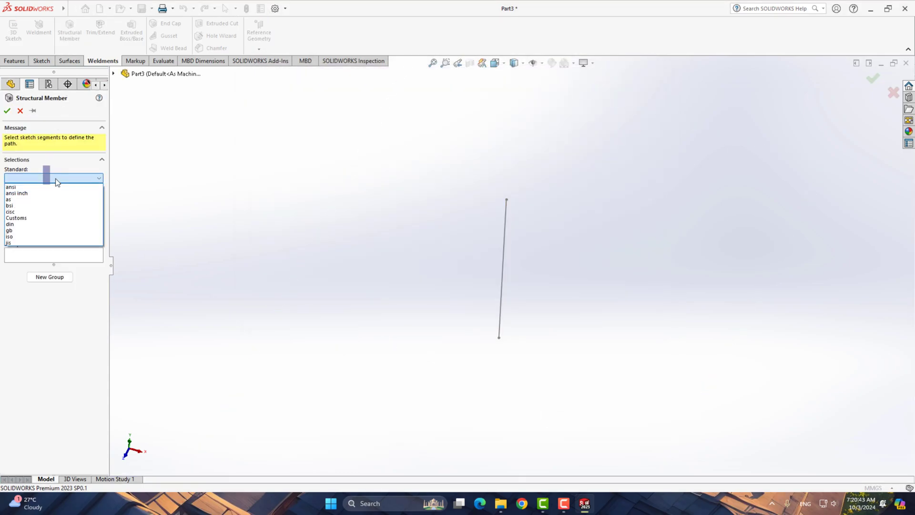
pyautogui.click(26, 215)
pyautogui.click(30, 199)
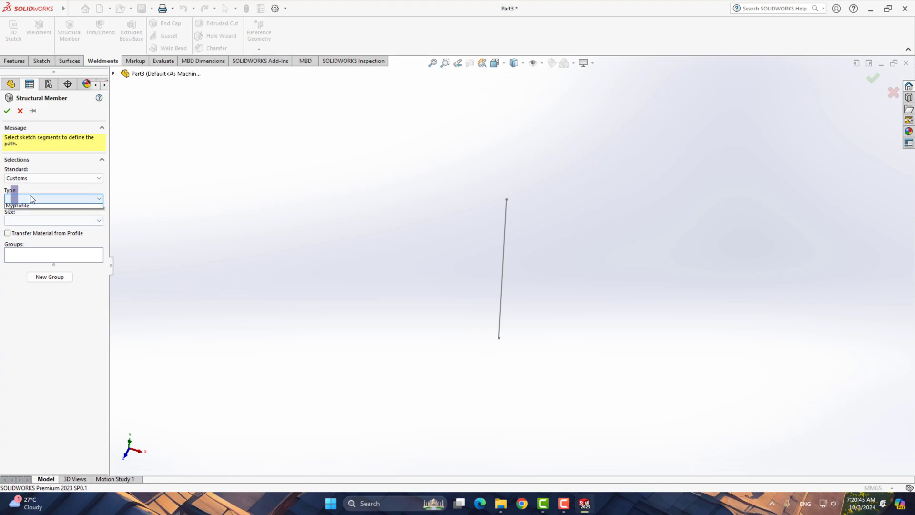
pyautogui.click(24, 206)
pyautogui.click(24, 221)
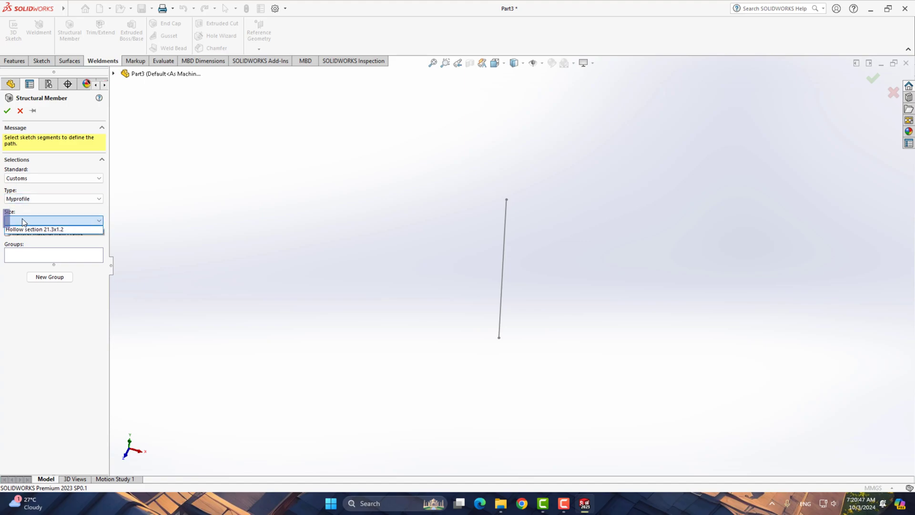
pyautogui.click(47, 231)
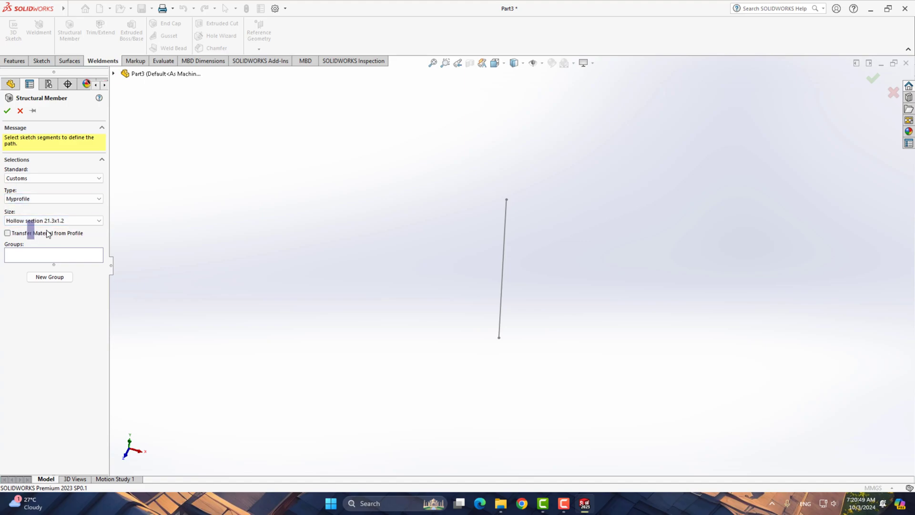
# Assign the 3D sketch line as the path segment of the structural member's group.
pyautogui.click(58, 255)
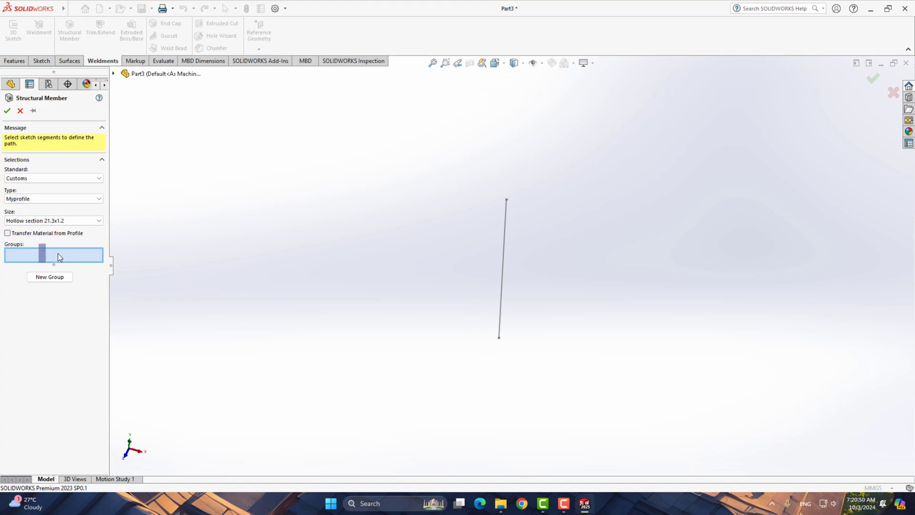
pyautogui.click(504, 280)
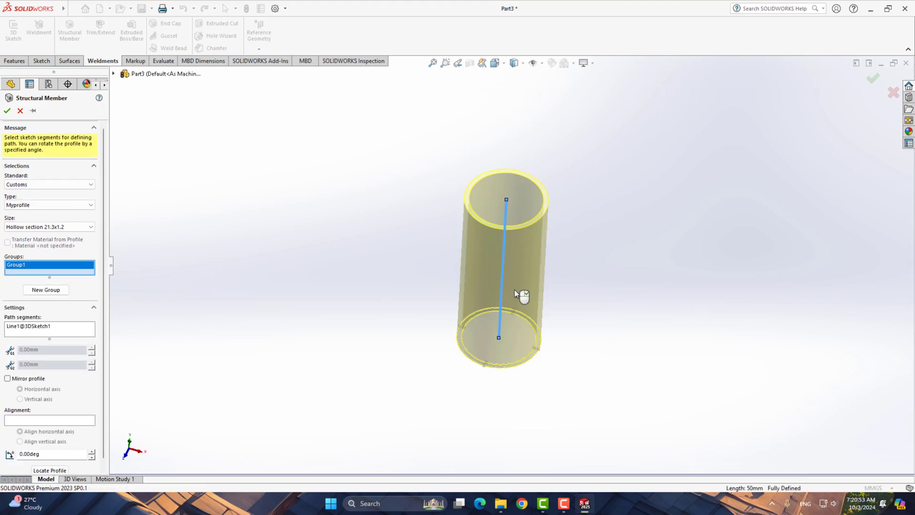
pyautogui.moveTo(566, 257); pyautogui.dragTo(571, 260, button='middle')
pyautogui.keyDown('ctrl'); pyautogui.moveTo(661, 268); pyautogui.dragTo(456, 283, button='middle'); pyautogui.keyUp('ctrl')
pyautogui.scroll(-4, 416, 343)
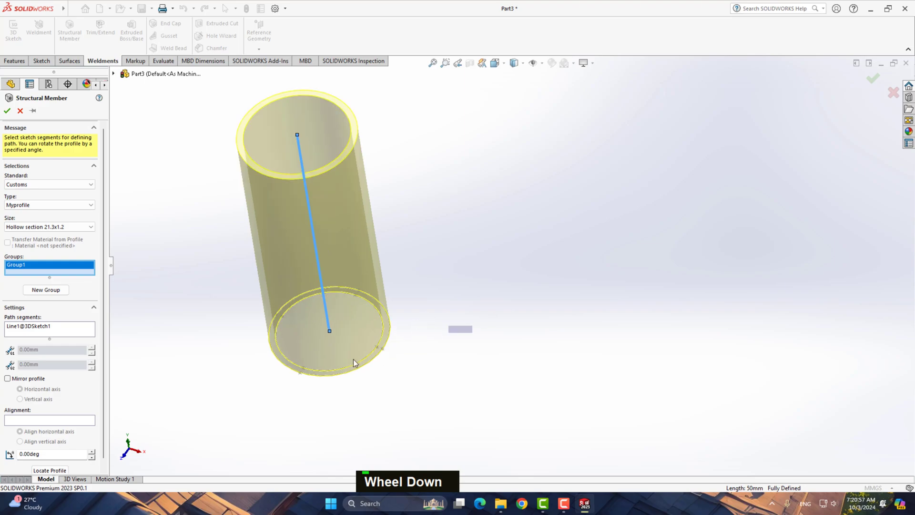
pyautogui.moveTo(282, 271); pyautogui.dragTo(307, 284, button='middle')
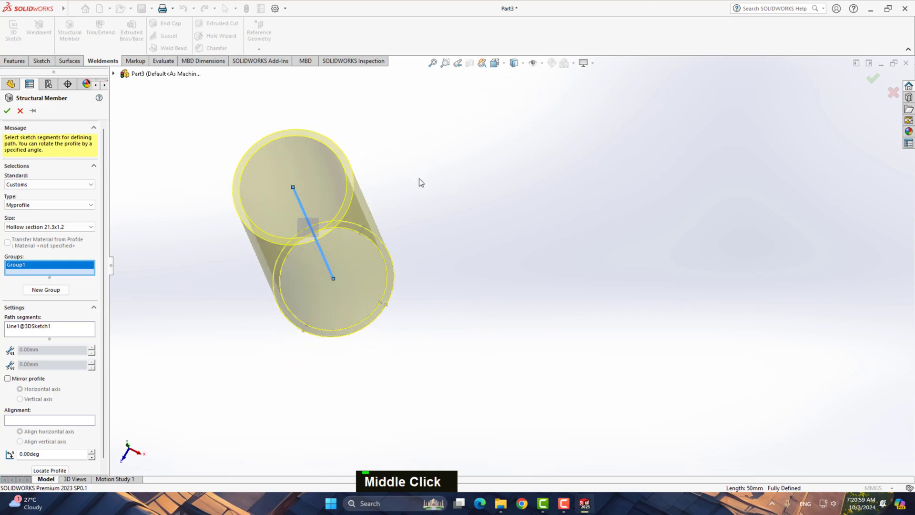
# Relocate the profile so an outer-circle quadrant point coincides with the path's end point, and finish the structural member.
pyautogui.scroll(-1, 104, 328)
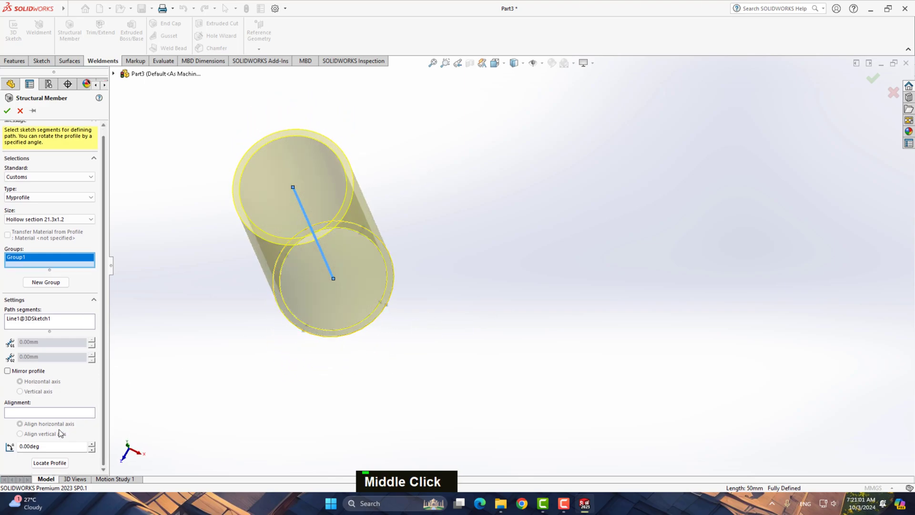
pyautogui.click(50, 462)
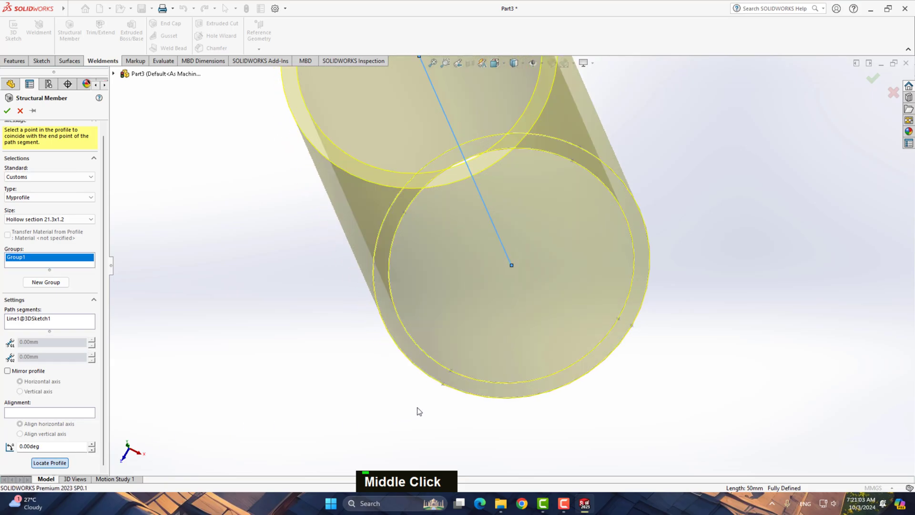
pyautogui.click(443, 384)
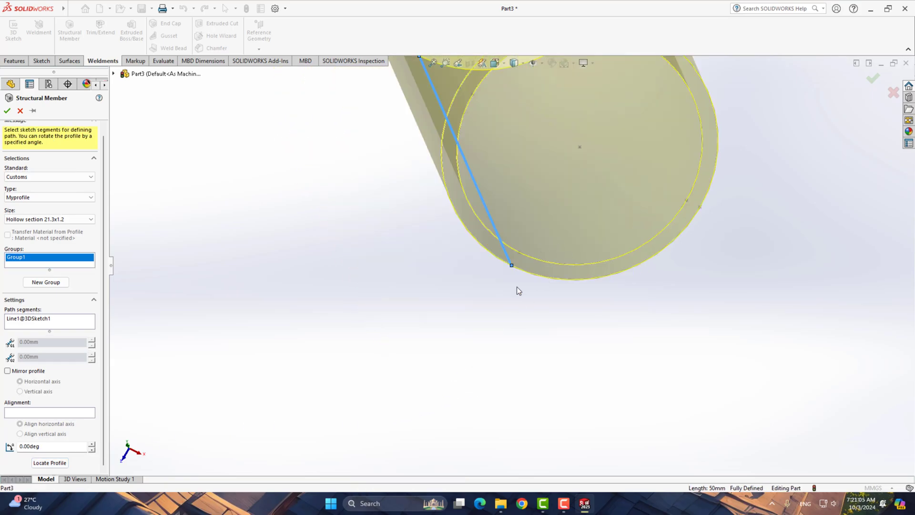
pyautogui.scroll(2, 566, 234)
pyautogui.scroll(-1, 566, 227)
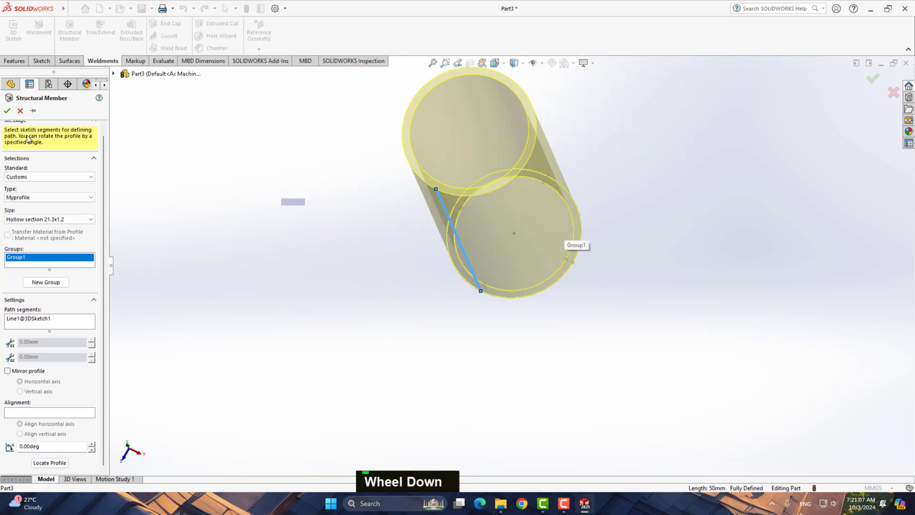
pyautogui.click(7, 112)
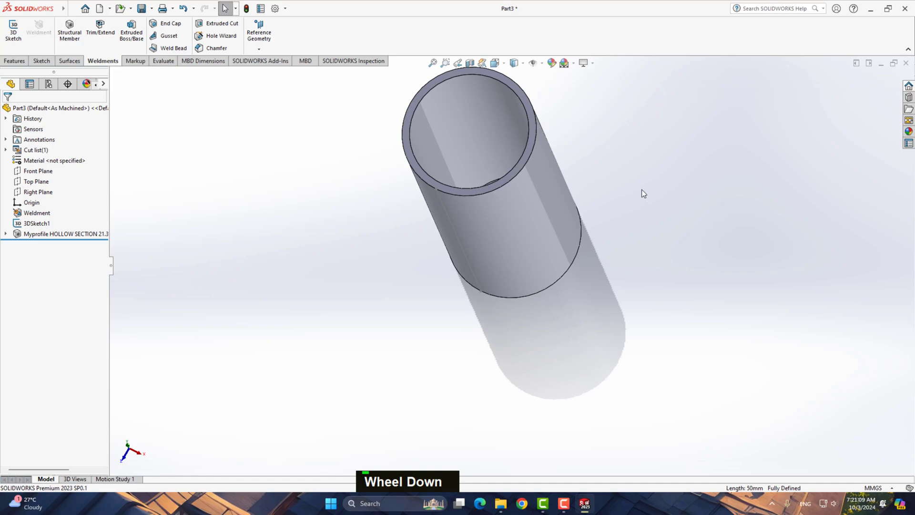
pyautogui.keyDown('ctrl'); pyautogui.moveTo(617, 205); pyautogui.dragTo(364, 167, button='middle'); pyautogui.keyUp('ctrl')
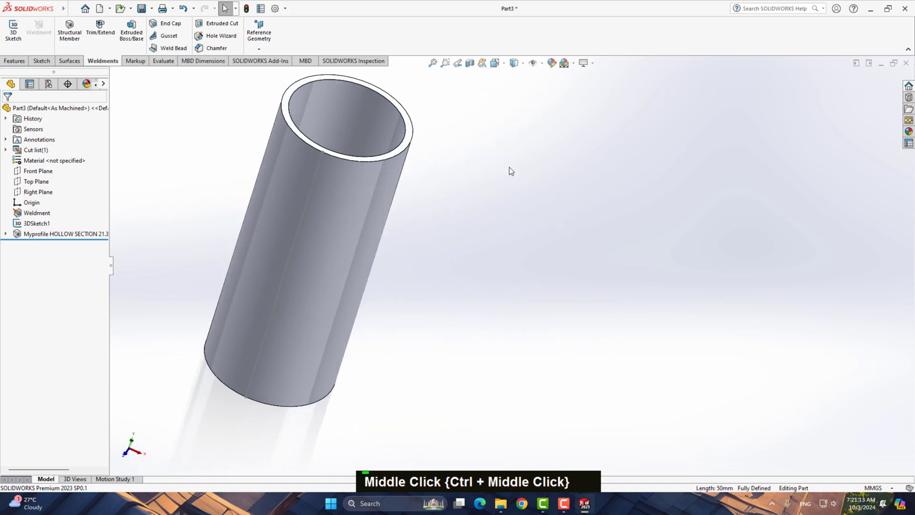